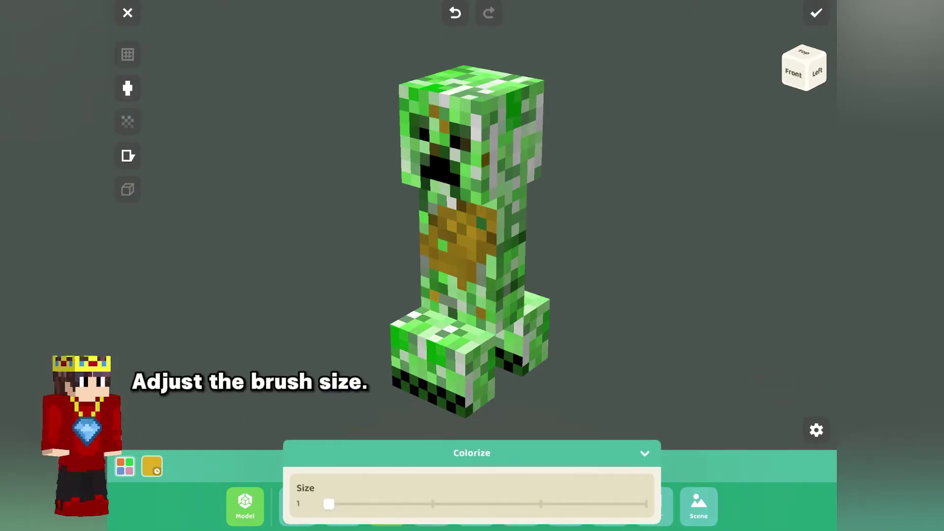
{"action": "left_click", "coordinate": [433, 504]}
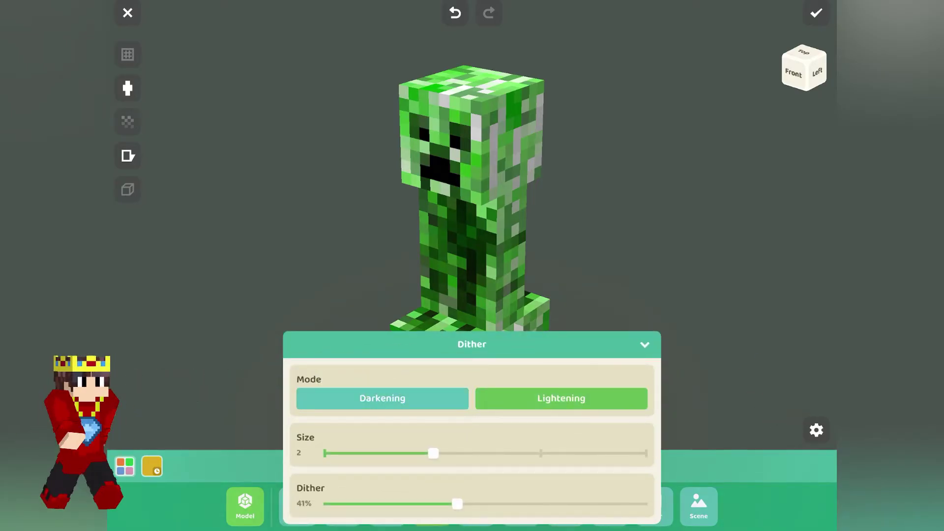
{"action": "left_click", "coordinate": [476, 507]}
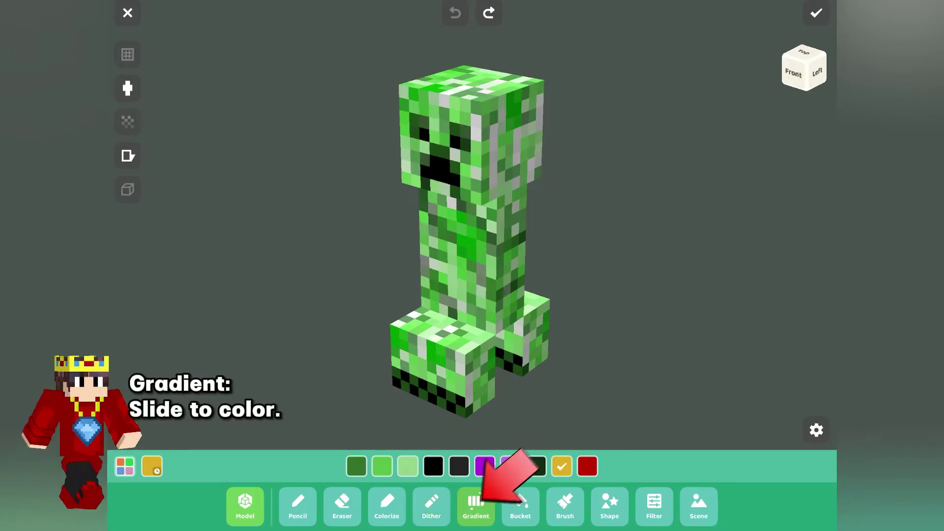
{"action": "left_click_drag", "start_coordinate": [457, 194], "coordinate": [457, 314]}
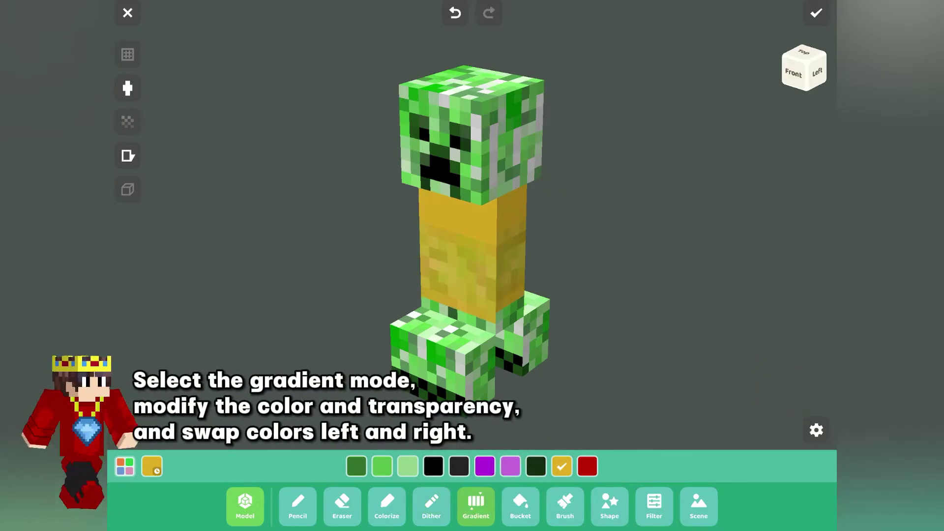
{"action": "left_click", "coordinate": [817, 430]}
{"action": "left_click", "coordinate": [561, 408]}
{"action": "left_click", "coordinate": [472, 468]}
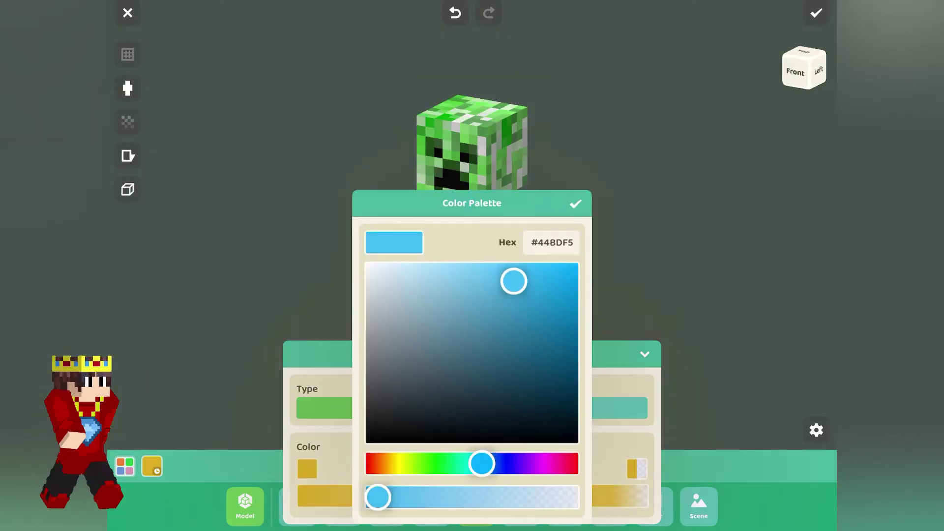
{"action": "left_click", "coordinate": [575, 204]}
{"action": "left_click", "coordinate": [472, 469]}
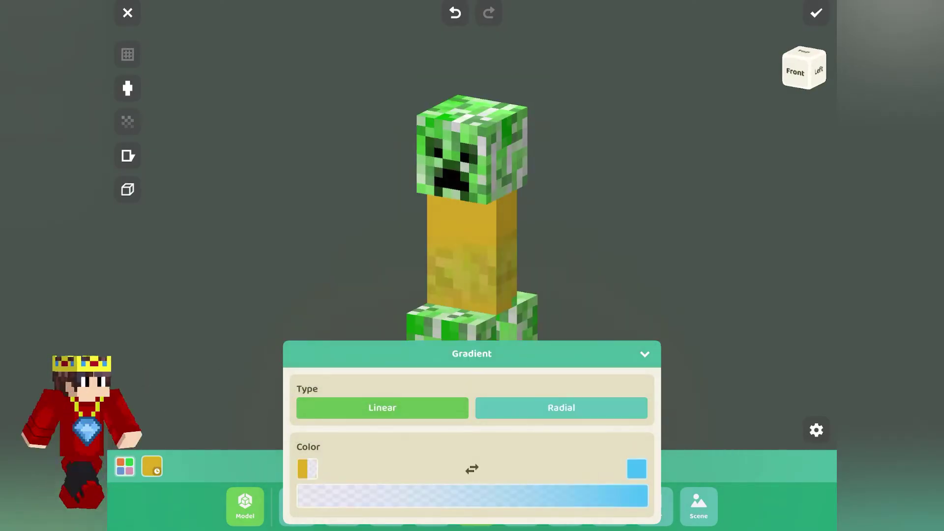
{"action": "left_click", "coordinate": [645, 354]}
{"action": "left_click_drag", "start_coordinate": [462, 295], "coordinate": [462, 231]}
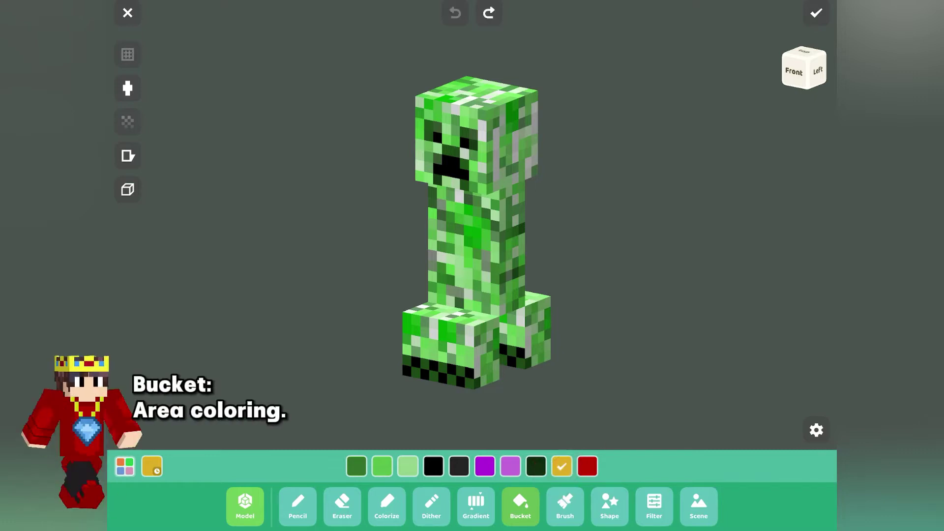
{"action": "left_click", "coordinate": [462, 245]}
{"action": "left_click", "coordinate": [511, 245]}
{"action": "left_click", "coordinate": [512, 143]}
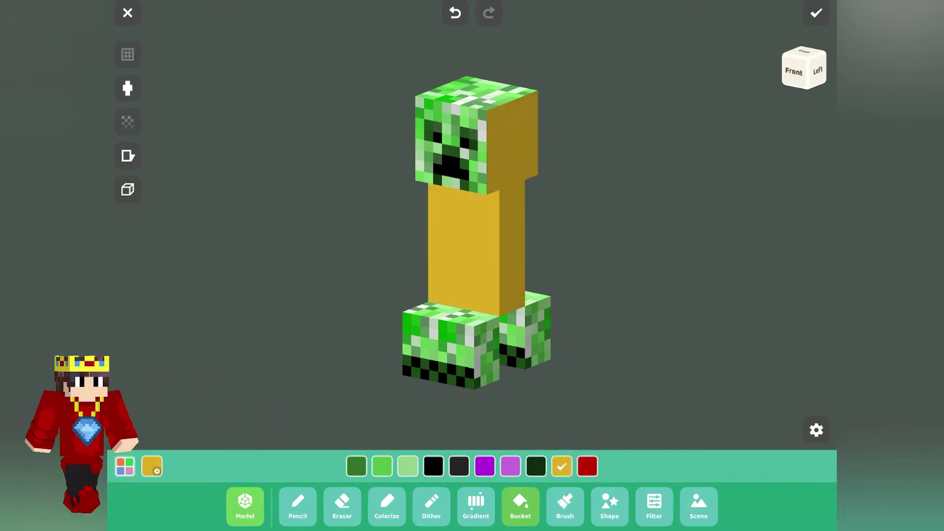
{"action": "left_click", "coordinate": [452, 147]}
{"action": "left_click", "coordinate": [521, 506]}
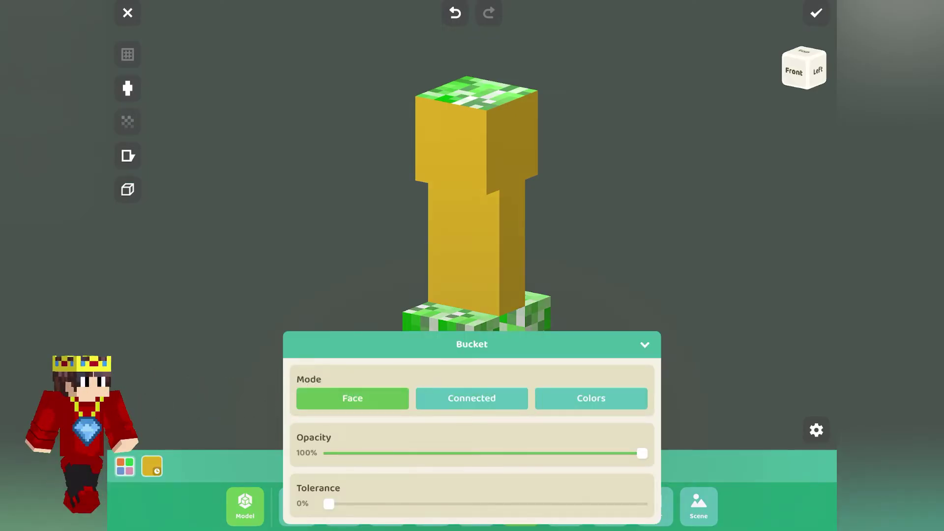
{"action": "left_click", "coordinate": [565, 507]}
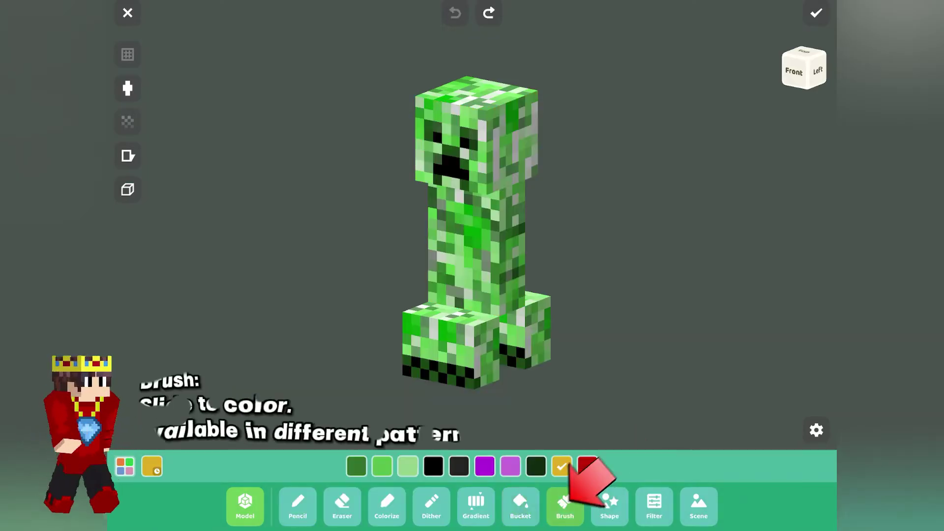
{"action": "left_click_drag", "start_coordinate": [452, 207], "coordinate": [454, 271]}
{"action": "left_click_drag", "start_coordinate": [511, 222], "coordinate": [511, 309]}
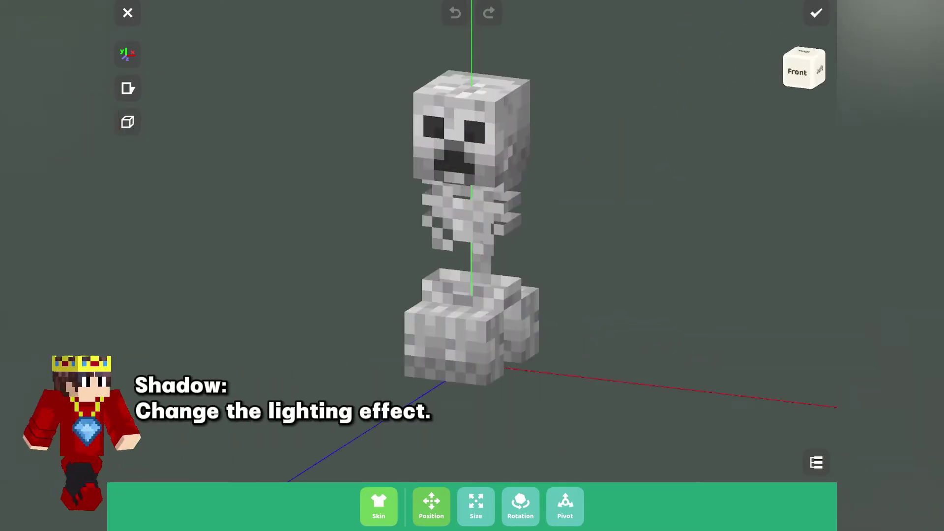
Turn off the creeper model's shadow shading and flip the view to orthographic and back to perspective.
{"action": "left_click", "coordinate": [128, 88]}
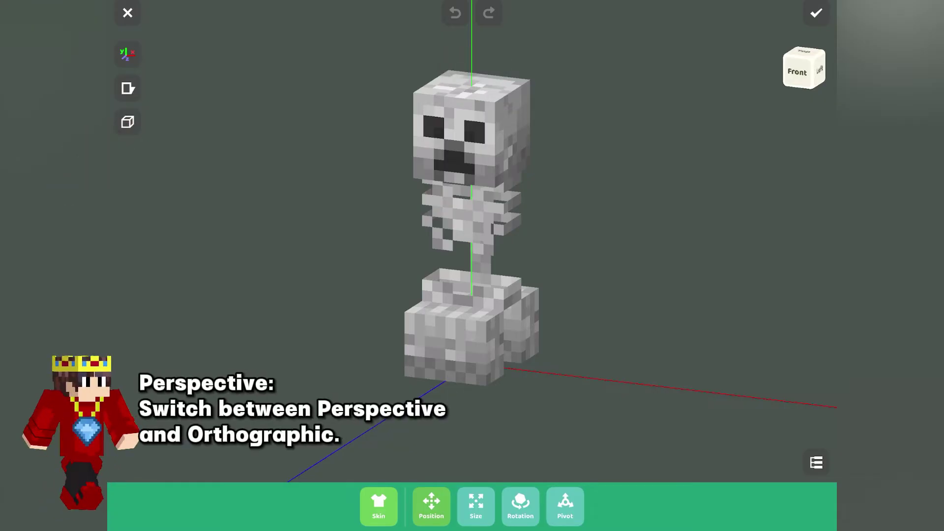
{"action": "left_click", "coordinate": [128, 122]}
{"action": "left_click", "coordinate": [128, 121]}
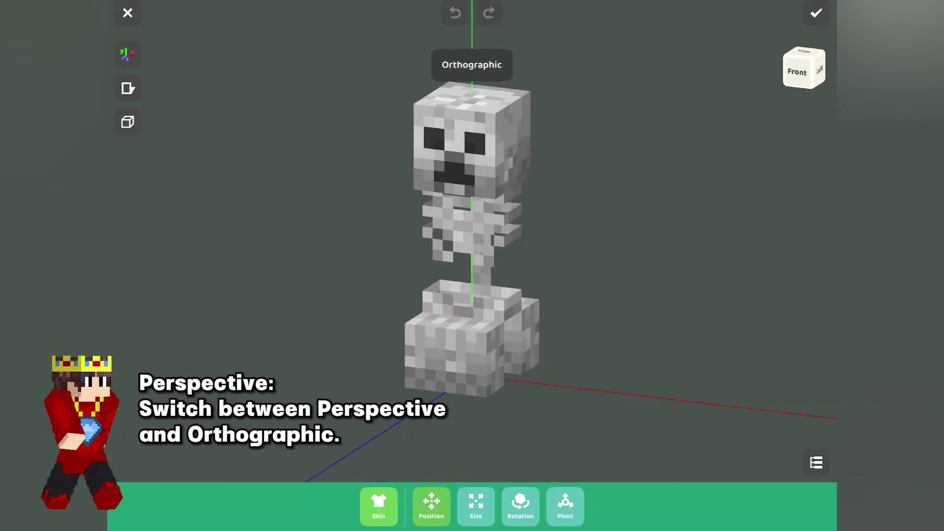
{"action": "left_click", "coordinate": [127, 121]}
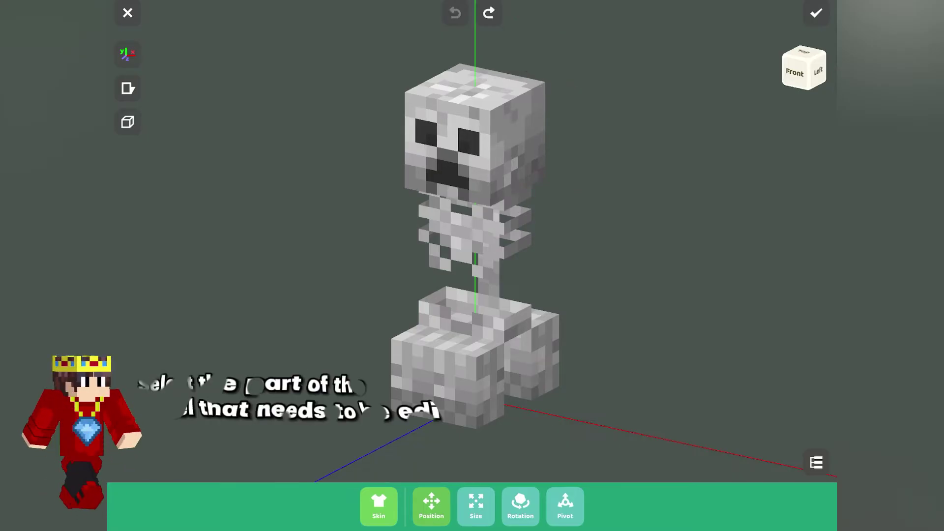
Copy the creeper's head, then inspect the body, head and leg0 groups in the Outliner.
{"action": "left_click", "coordinate": [475, 132]}
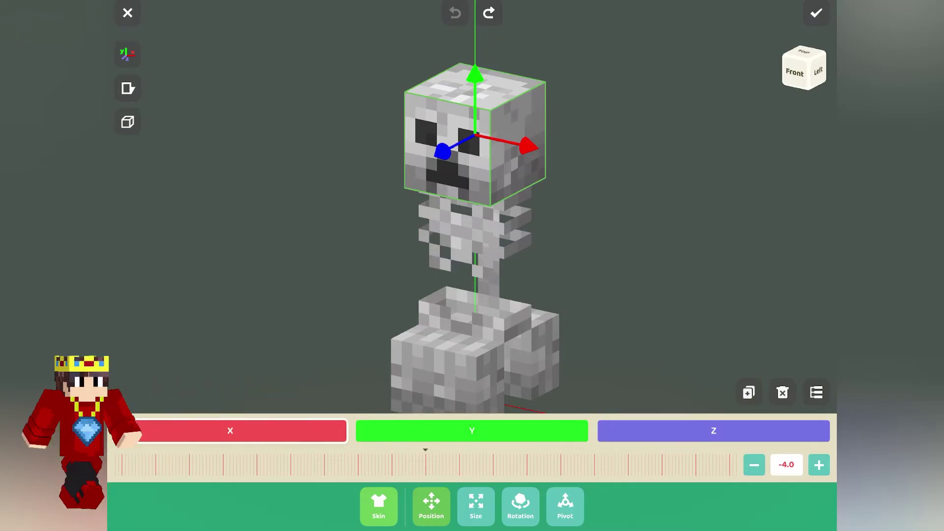
{"action": "left_click", "coordinate": [748, 392]}
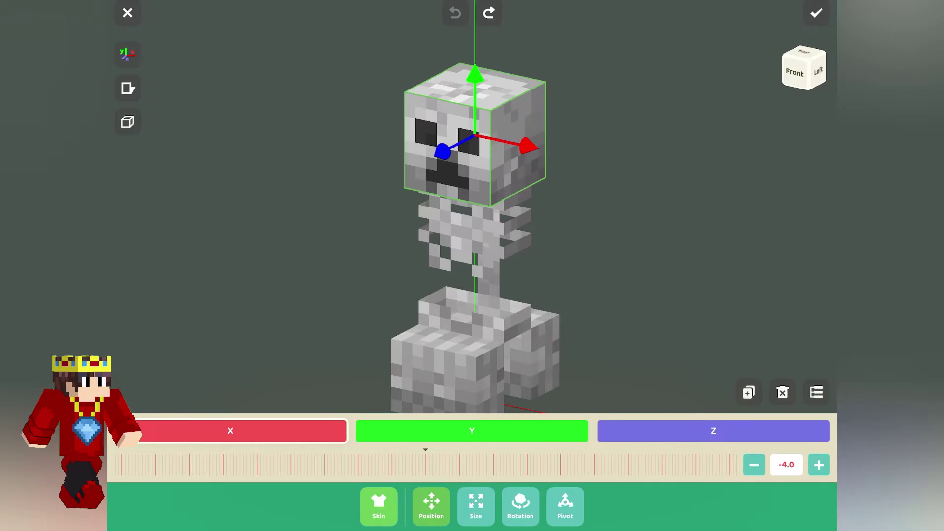
{"action": "left_click", "coordinate": [816, 392]}
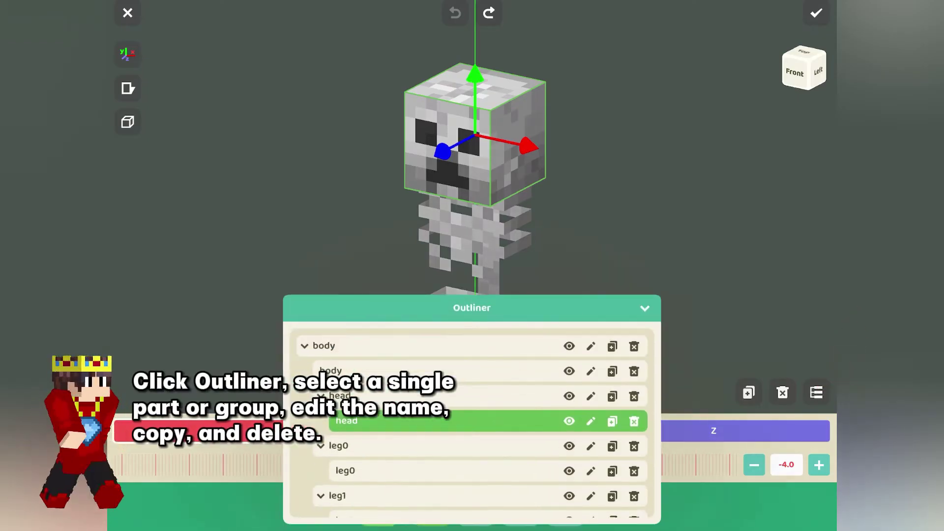
{"action": "left_click", "coordinate": [325, 346]}
{"action": "left_click", "coordinate": [345, 396]}
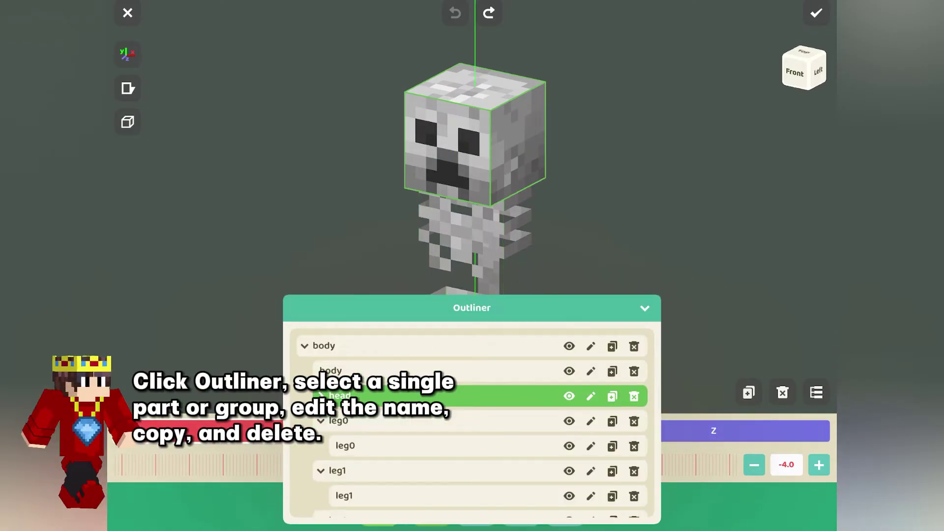
{"action": "left_click", "coordinate": [338, 421]}
{"action": "left_click", "coordinate": [645, 309]}
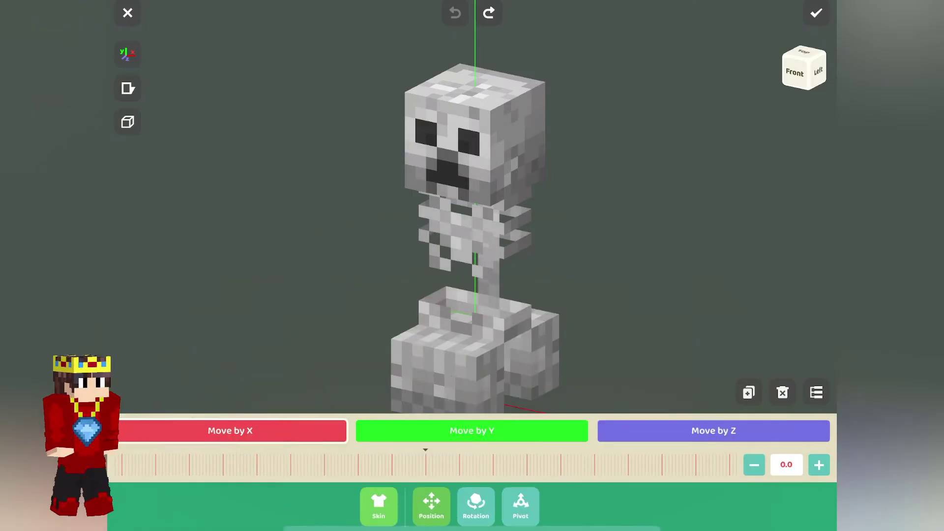
{"action": "left_click", "coordinate": [640, 246]}
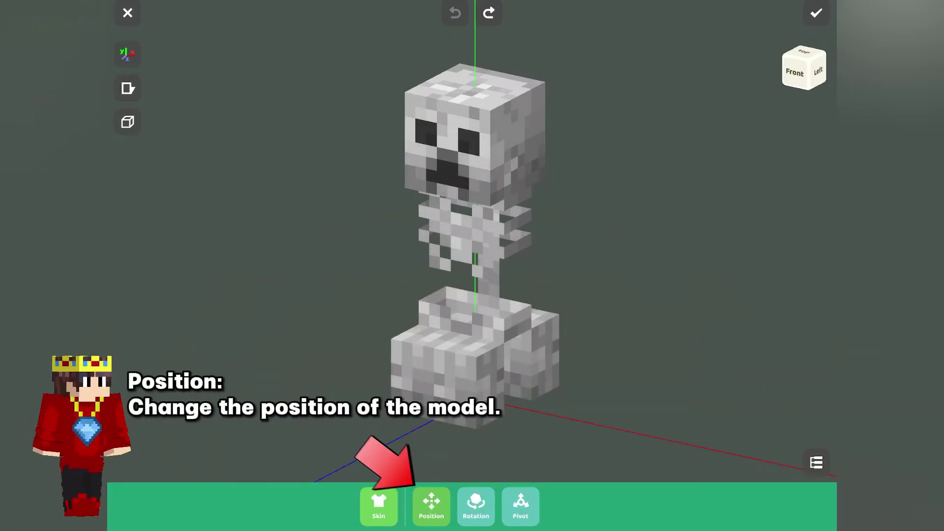
Slide the head sideways along X, undo an accidental raise, and enter 5 for its X position.
{"action": "left_click", "coordinate": [431, 504]}
{"action": "mouse_move", "coordinate": [540, 465]}
{"action": "left_mouse_down"}
{"action": "mouse_move", "coordinate": [236, 465]}
{"action": "mouse_move", "coordinate": [605, 464]}
{"action": "mouse_move", "coordinate": [423, 465]}
{"action": "left_mouse_up"}
{"action": "left_click", "coordinate": [471, 431]}
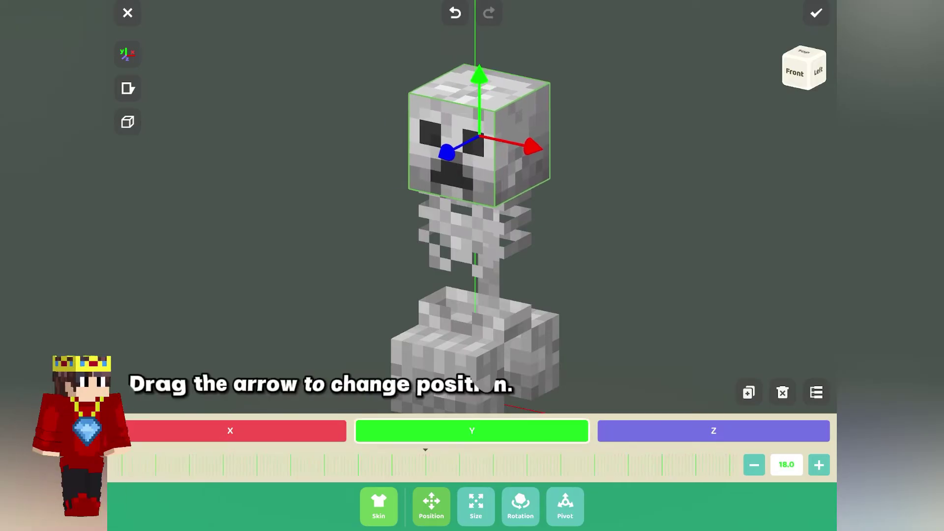
{"action": "left_click_drag", "start_coordinate": [590, 464], "coordinate": [256, 465]}
{"action": "left_click", "coordinate": [455, 12]}
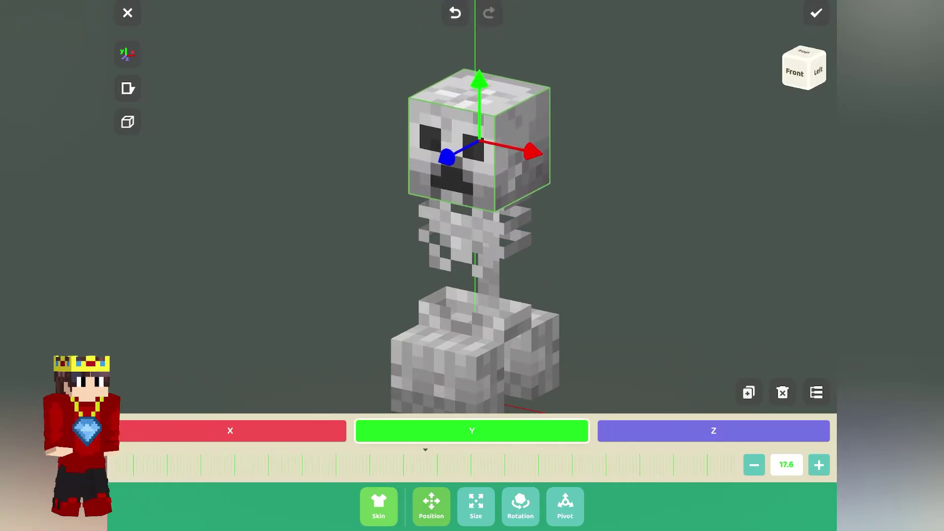
{"action": "left_click", "coordinate": [455, 12]}
{"action": "left_click", "coordinate": [455, 12]}
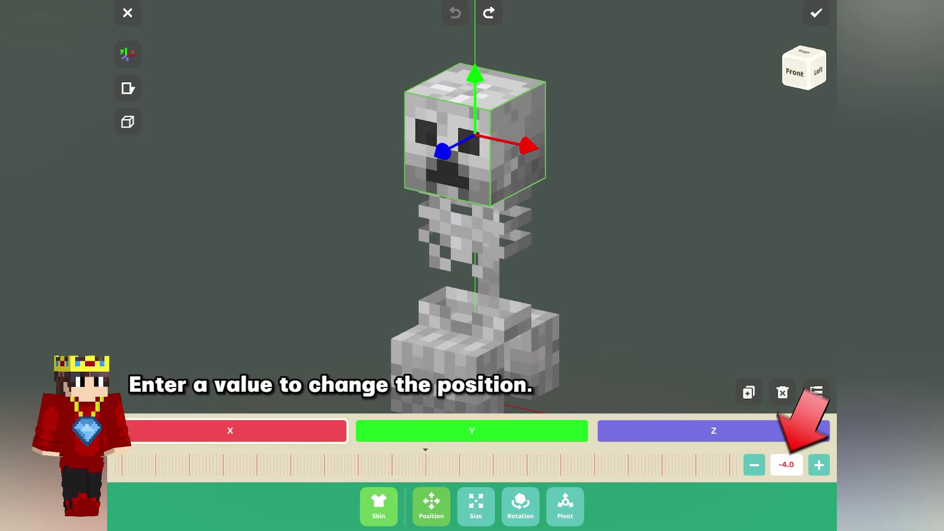
{"action": "left_click", "coordinate": [786, 465]}
{"action": "left_click", "coordinate": [812, 415]}
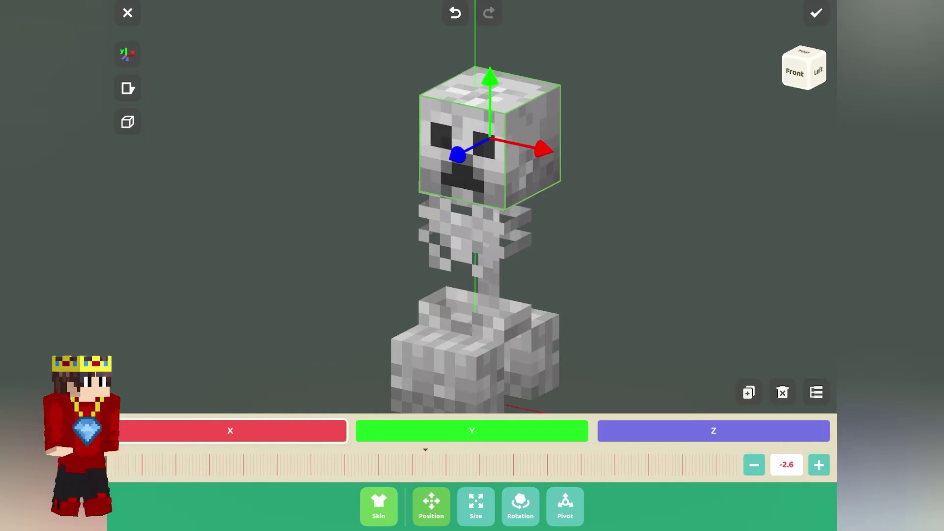
Switch the head's controls to Size for resizing.
{"action": "left_click", "coordinate": [476, 507]}
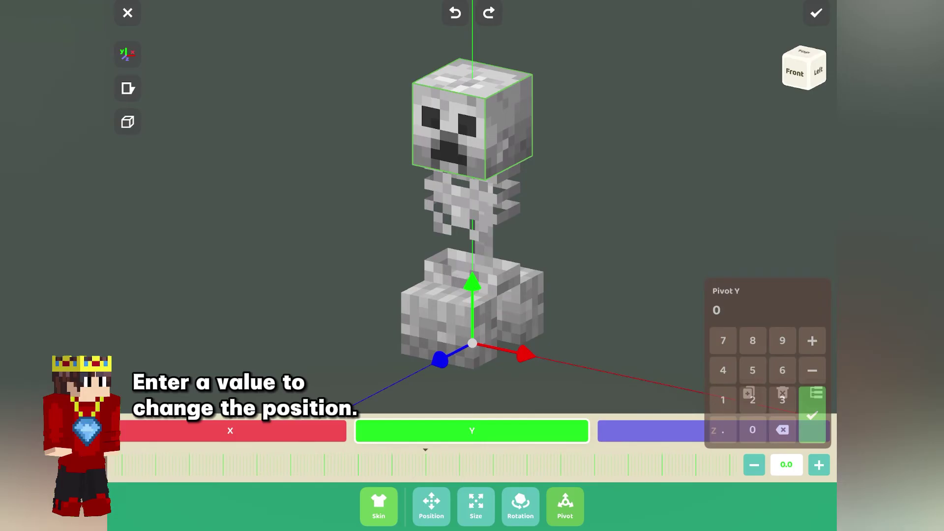
Set the part's pivot Y to 10.0, then lower it down to the legs.
{"action": "left_click", "coordinate": [723, 400]}
{"action": "left_click", "coordinate": [812, 414]}
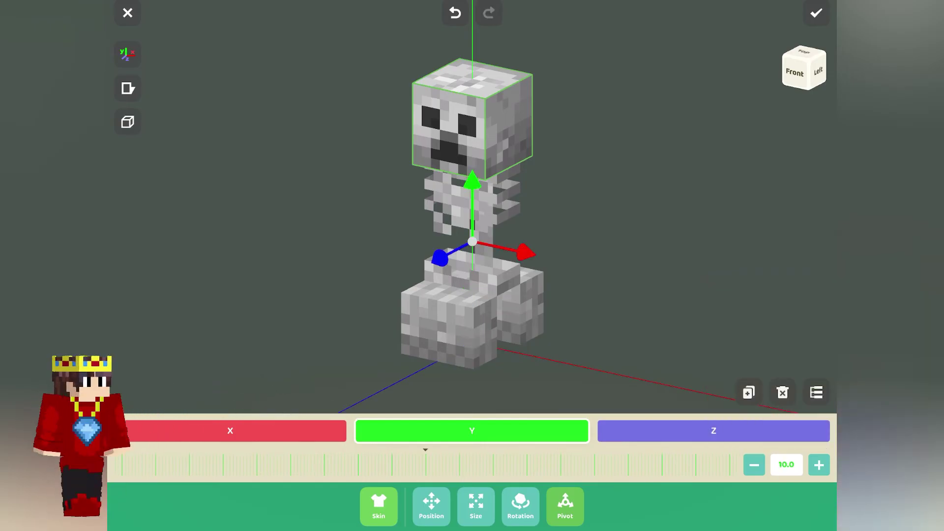
{"action": "left_click", "coordinate": [754, 464]}
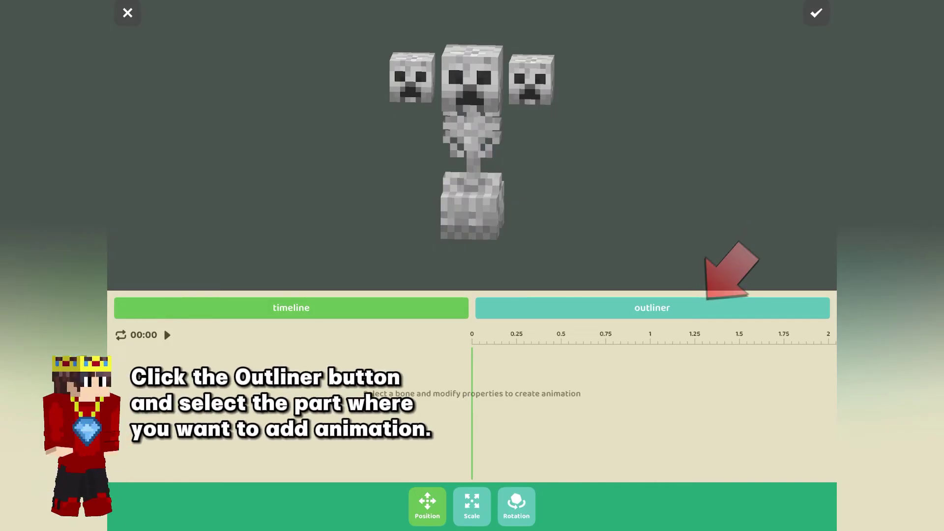
Look through head, leg1 and leg3 in the Outliner, then pick leg2 and show its timeline.
{"action": "left_click", "coordinate": [491, 364]}
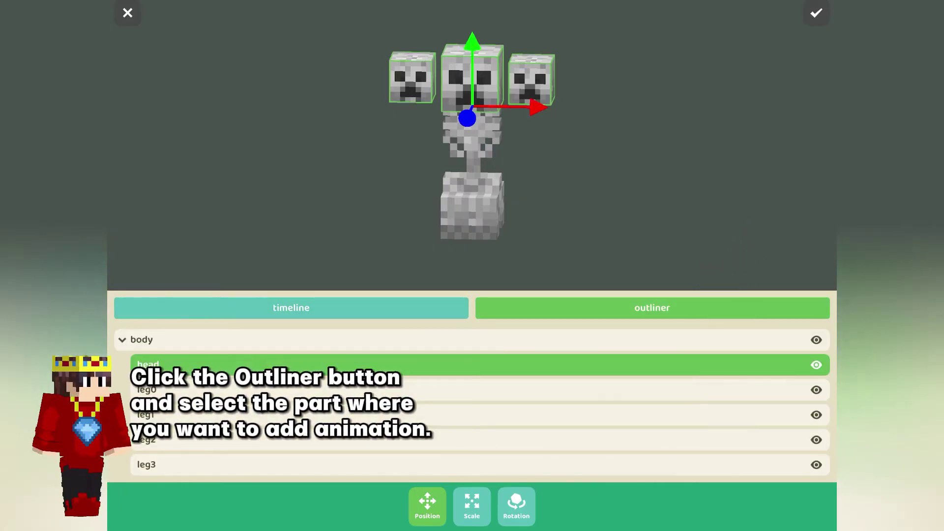
{"action": "left_click", "coordinate": [492, 414]}
{"action": "left_click", "coordinate": [492, 464]}
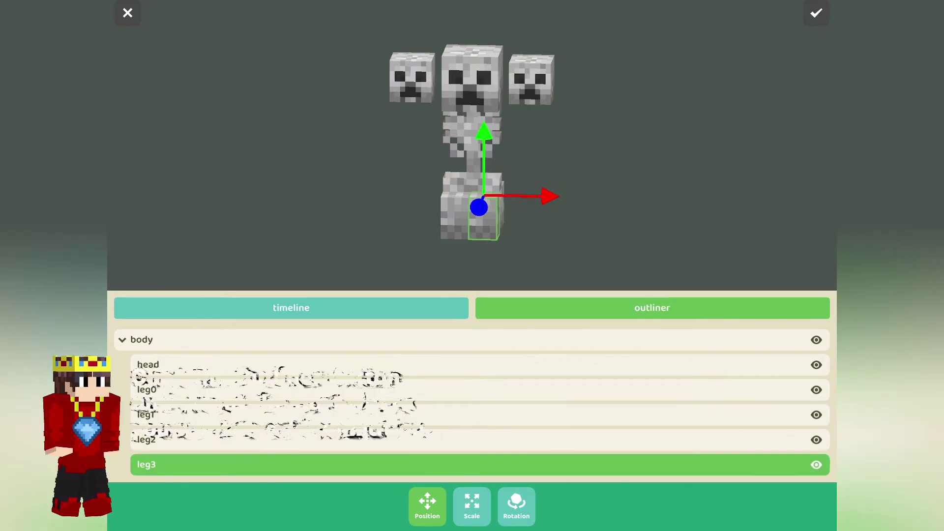
{"action": "left_click", "coordinate": [491, 439]}
{"action": "left_click", "coordinate": [291, 308]}
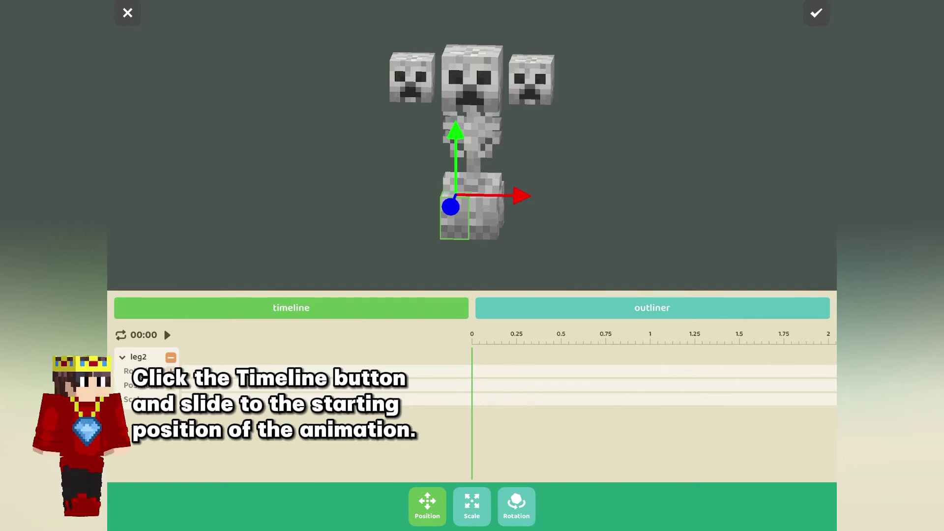
Move the timeline playhead to the start, then to 0.75 seconds for the leg keyframes.
{"action": "left_click_drag", "start_coordinate": [640, 339], "coordinate": [618, 339]}
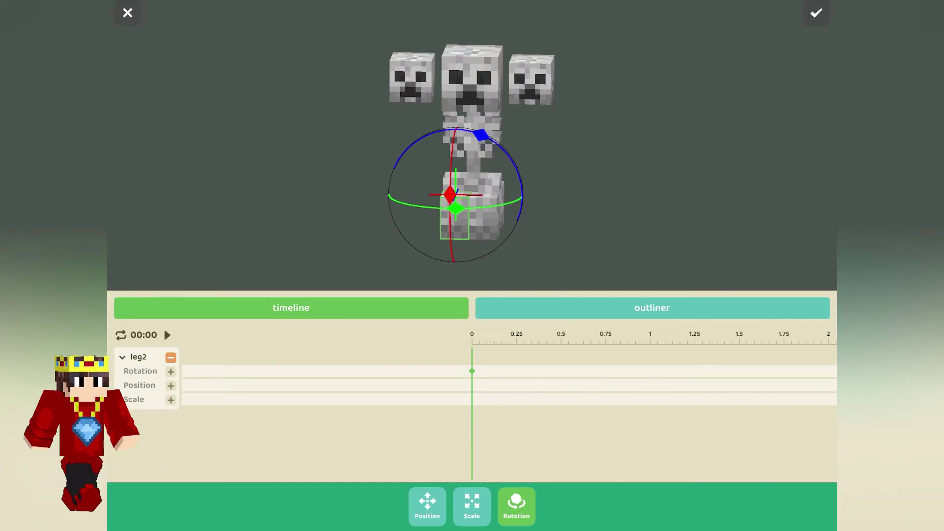
{"action": "left_click_drag", "start_coordinate": [639, 340], "coordinate": [506, 340]}
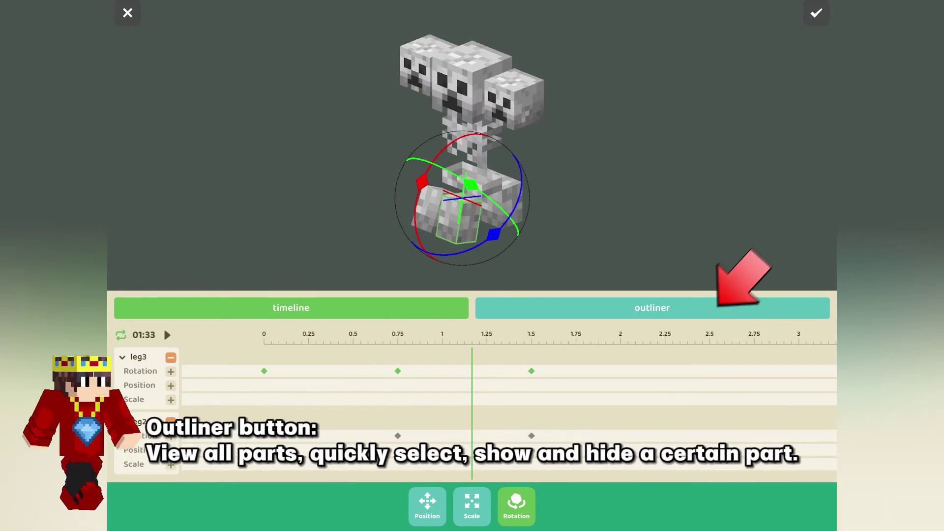
Hide and reshow the three heads in the Outliner, then play the leg animation on the timeline.
{"action": "left_click", "coordinate": [652, 308]}
{"action": "left_click", "coordinate": [479, 364]}
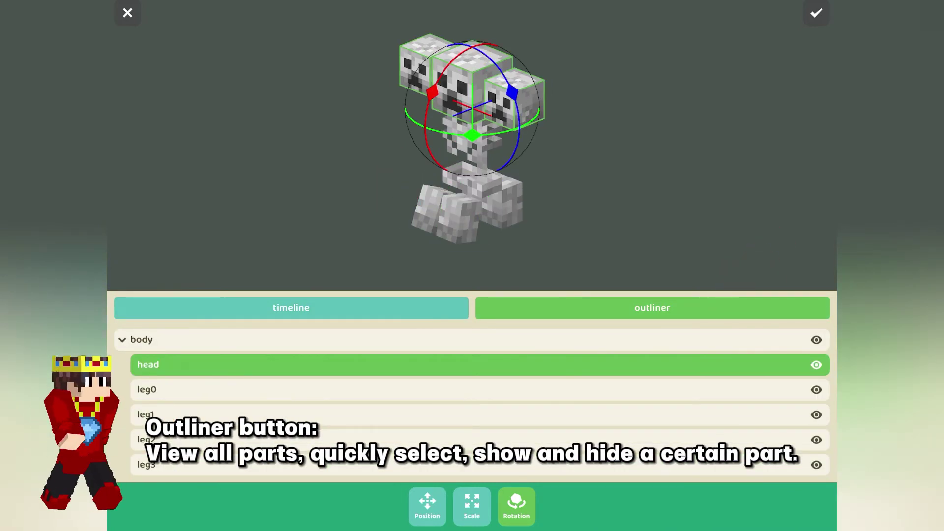
{"action": "left_click", "coordinate": [479, 364]}
{"action": "left_click", "coordinate": [816, 365]}
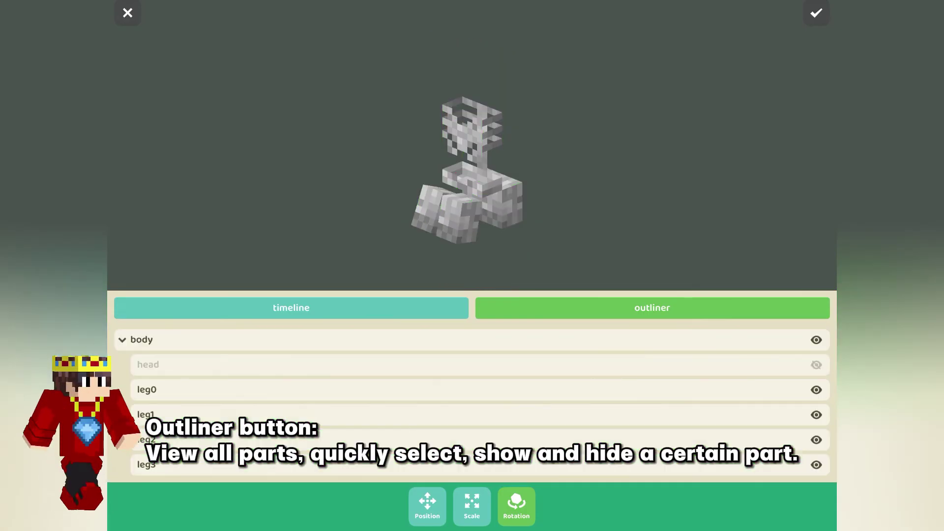
{"action": "left_click", "coordinate": [816, 365]}
{"action": "left_click", "coordinate": [291, 308]}
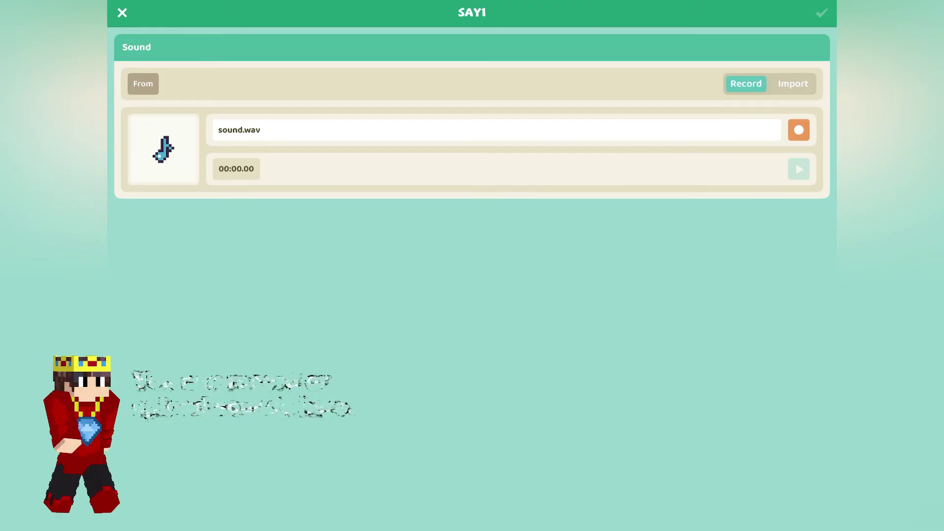
Record a roughly six-second clip for SAY1, preview it, and finish the recording.
{"action": "left_click", "coordinate": [798, 130]}
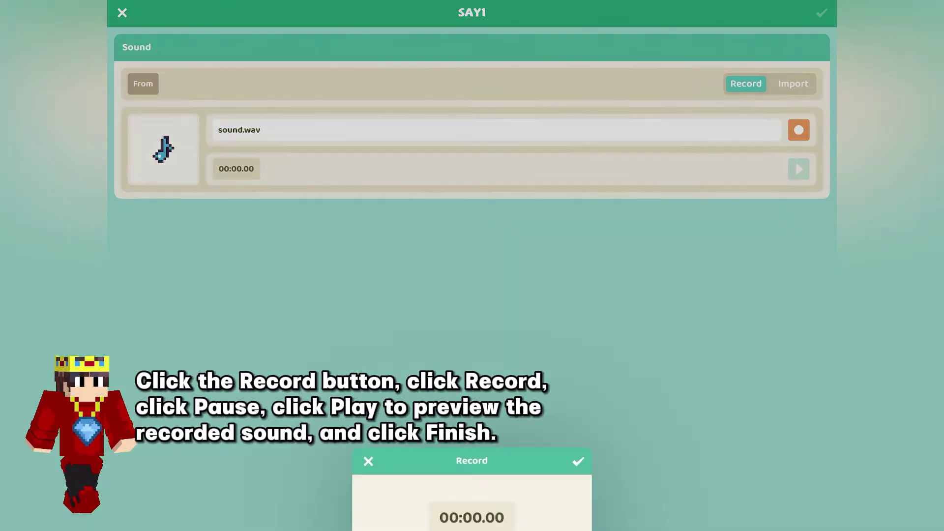
{"action": "left_click", "coordinate": [436, 294]}
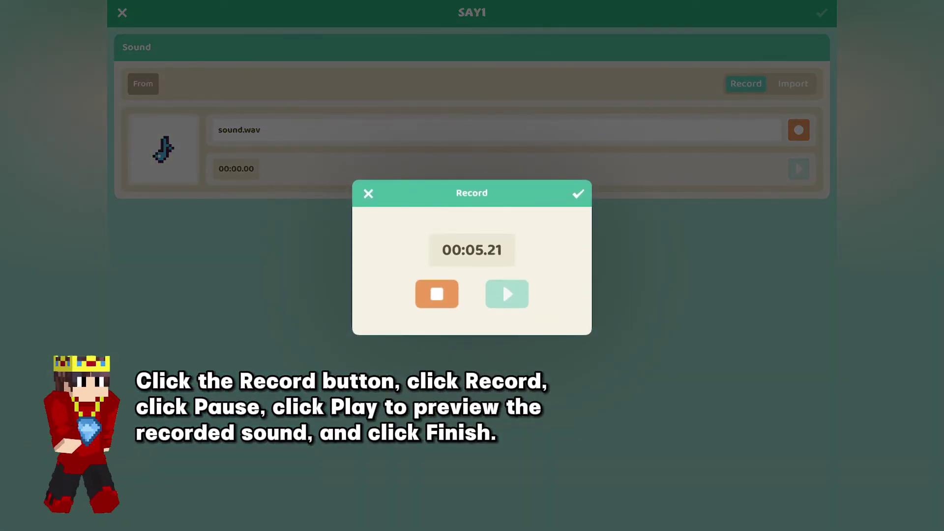
{"action": "left_click", "coordinate": [436, 294]}
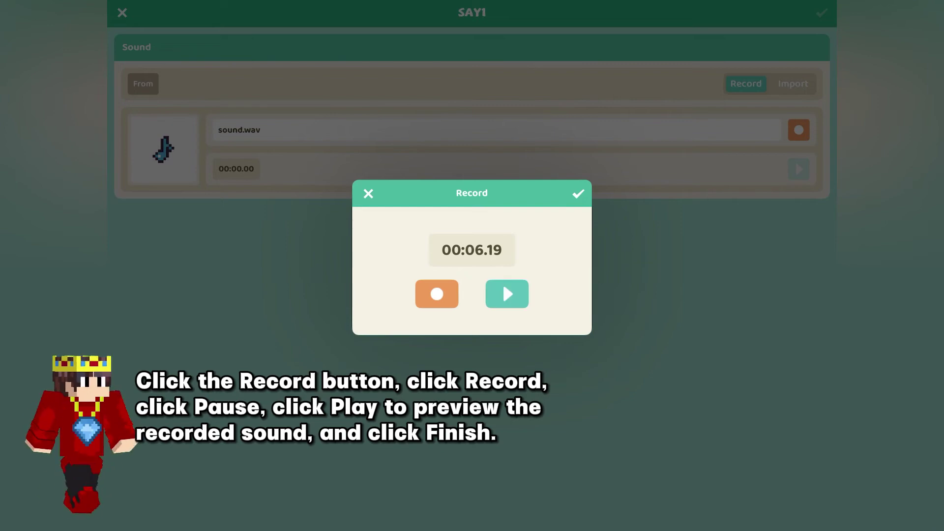
{"action": "left_click", "coordinate": [504, 285]}
{"action": "left_click", "coordinate": [578, 194]}
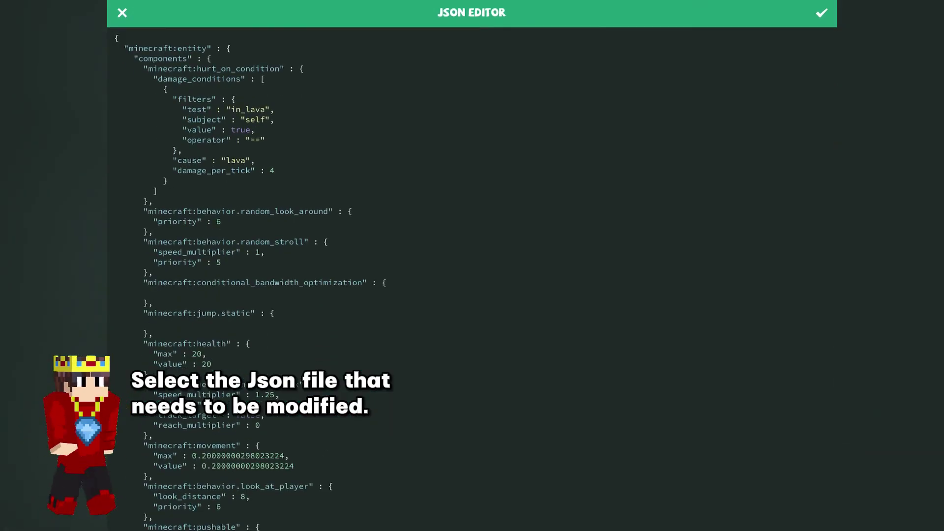
Scroll down through the creeper's JSON behaviour code.
{"action": "scroll", "coordinate": [472, 275], "scroll_direction": "down", "scroll_amount": 8}
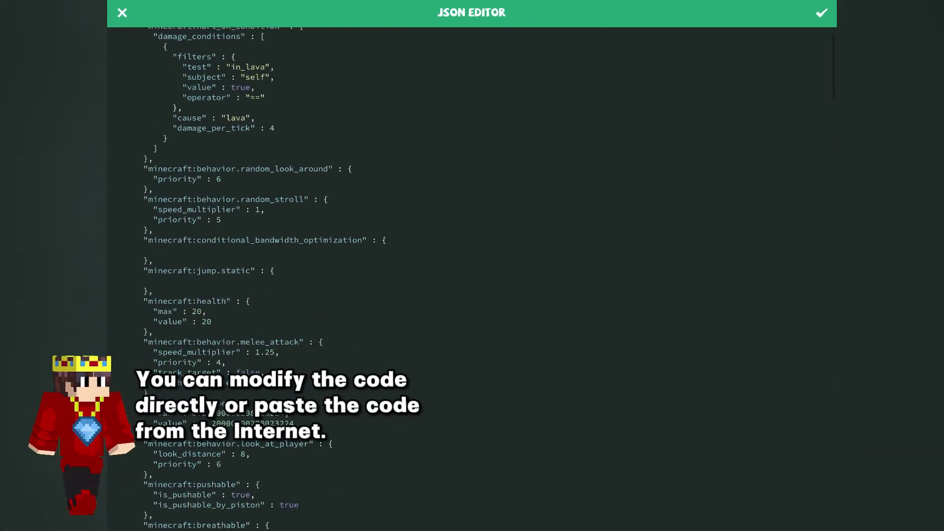
{"action": "scroll", "coordinate": [472, 275], "scroll_direction": "down", "scroll_amount": 10}
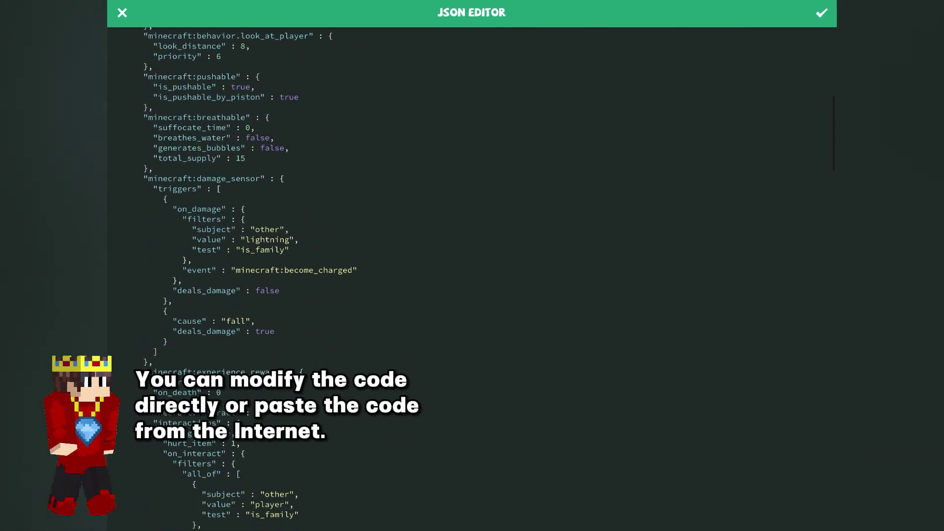
{"action": "scroll", "coordinate": [472, 275], "scroll_direction": "down", "scroll_amount": 9}
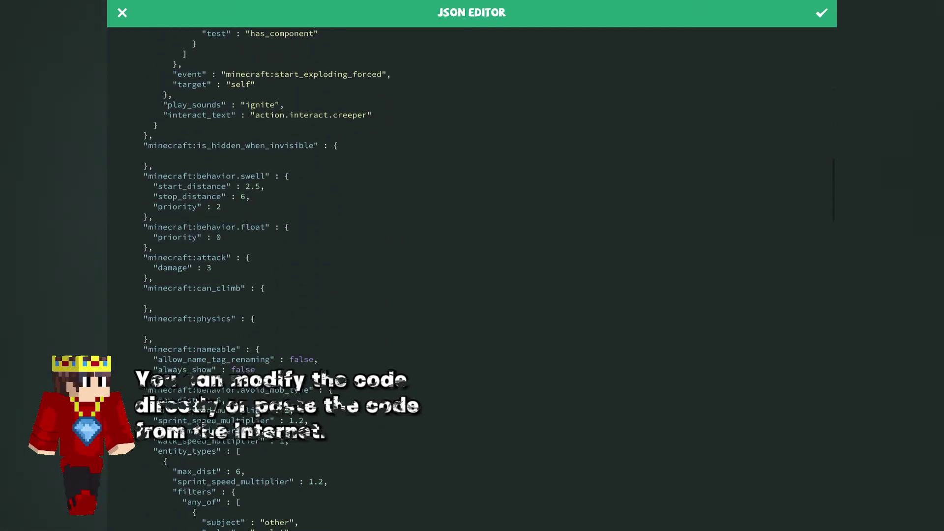
{"action": "scroll", "coordinate": [472, 275], "scroll_direction": "down", "scroll_amount": 3}
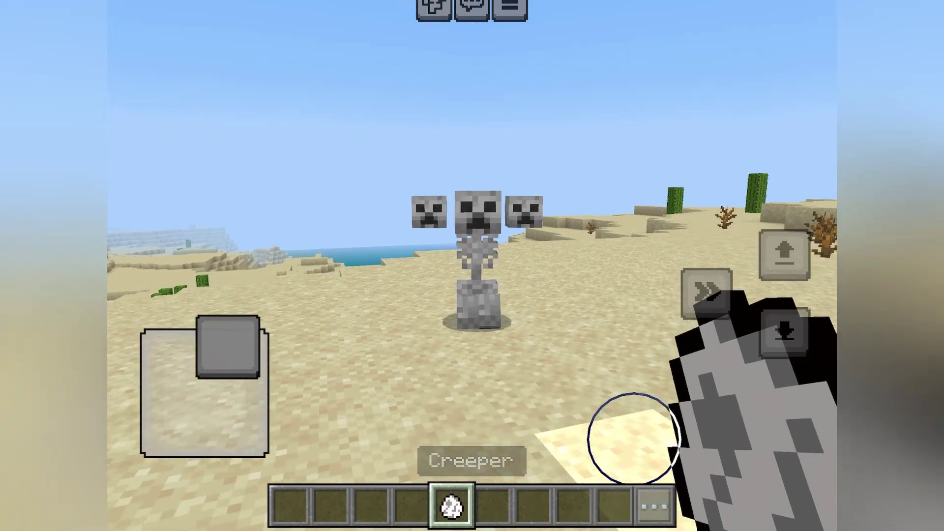
Turn the view toward the three-headed grey creeper spawned on the desert sand.
{"action": "mouse_move", "coordinate": [634, 437]}
{"action": "left_mouse_down"}
{"action": "mouse_move", "coordinate": [596, 449]}
{"action": "mouse_move", "coordinate": [582, 442]}
{"action": "mouse_move", "coordinate": [603, 439]}
{"action": "left_mouse_up"}
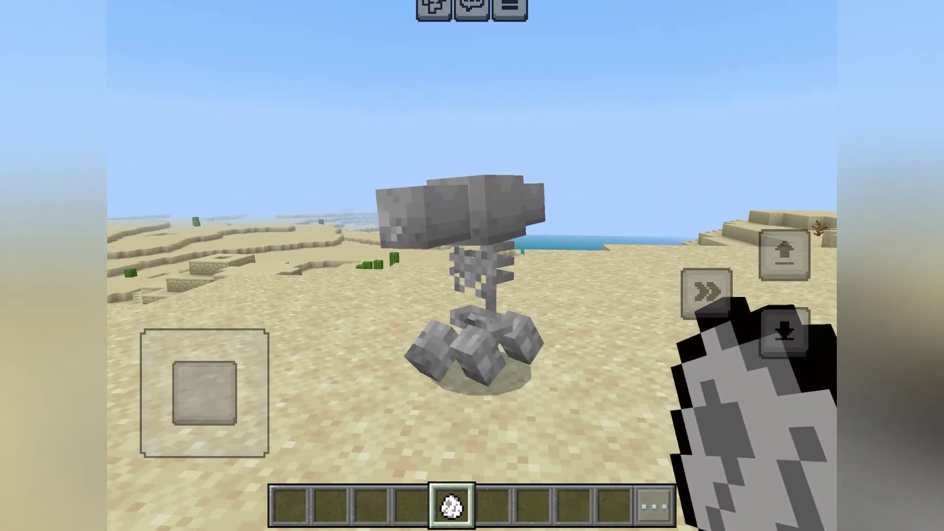